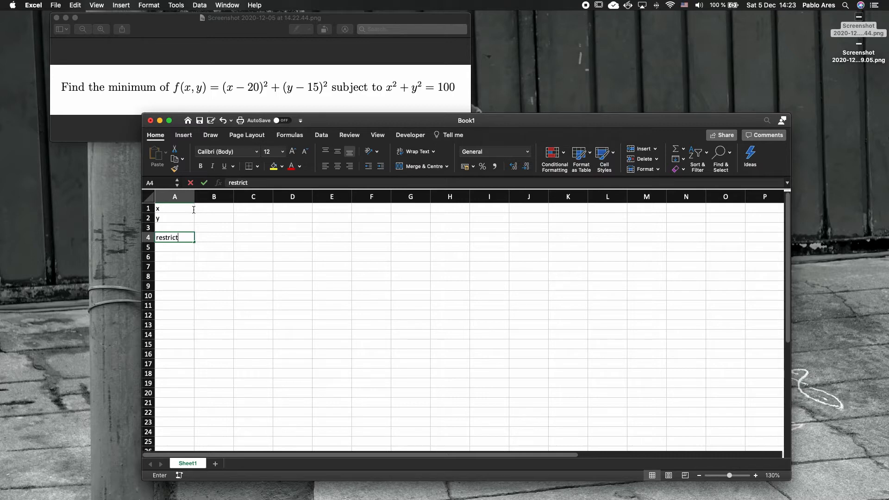
# Complete the label "restriction" in cell A4 and enter the label "function" in cell A6.
pyautogui.press('Return')
pyautogui.press('Return')
pyautogui.write('function')
# Enter 0 as the starting value for x in B1 and for y in B2.
pyautogui.press('Up')
pyautogui.press('Up')
pyautogui.press('Up')
pyautogui.press('Up')
pyautogui.press('Up')
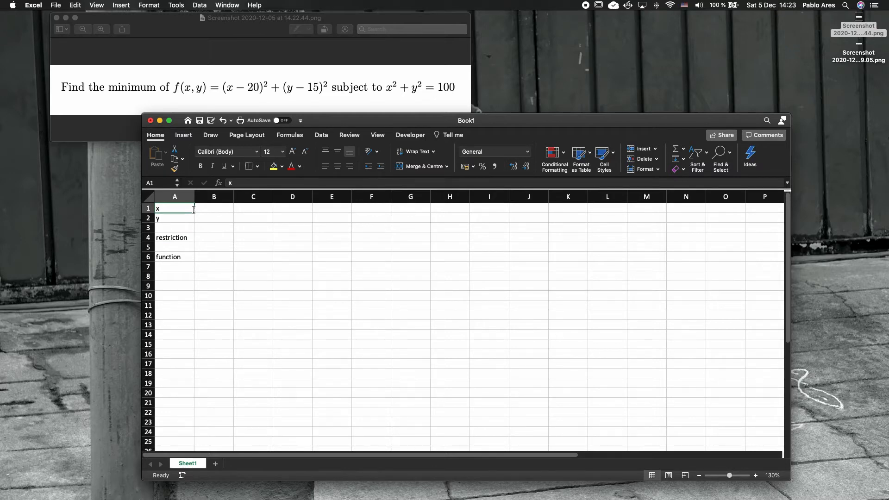
pyautogui.press('Right')
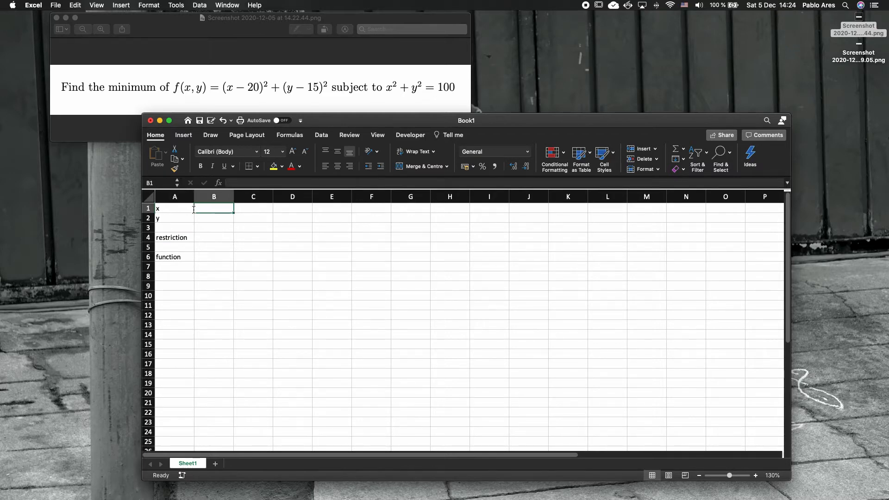
pyautogui.write('0')
pyautogui.press('Return')
pyautogui.write('0')
pyautogui.press('Return')
# Enter the restriction formula =B1^2+B2^2 in cell B4.
pyautogui.press('Return')
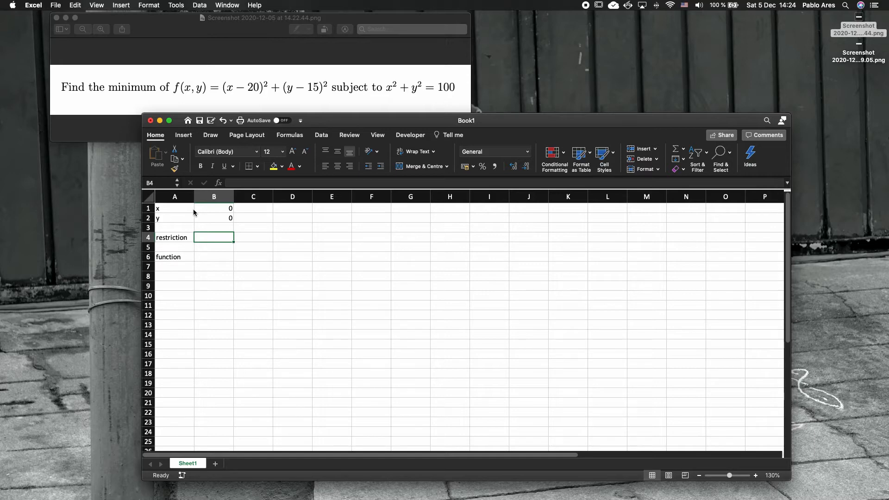
pyautogui.write('=')
pyautogui.click(194, 212)
pyautogui.write('^')
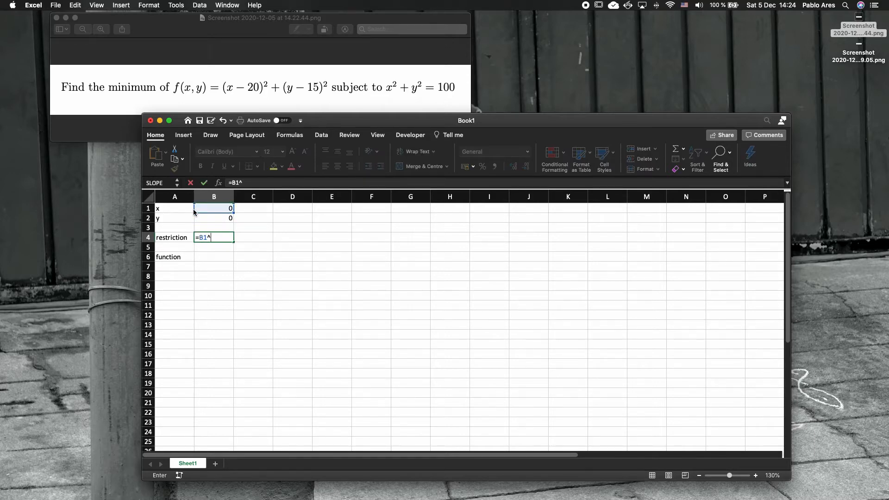
pyautogui.write('2+B2^2')
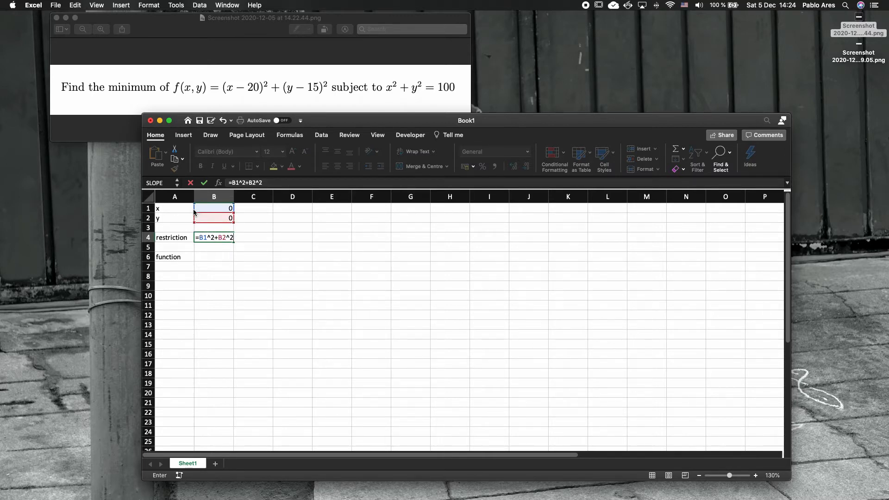
pyautogui.press('Return')
# Enter "equal to" in C4 and the limit 100 in D4 beside the restriction formula.
pyautogui.press('Up')
pyautogui.press('Right')
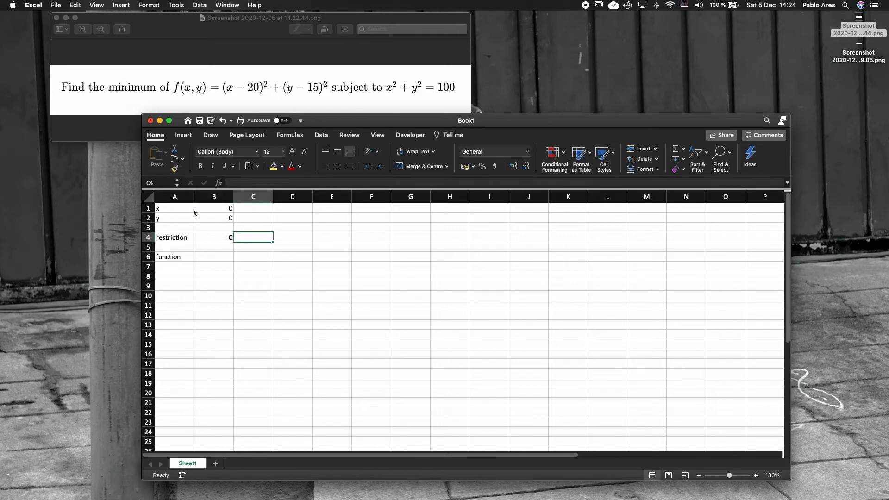
pyautogui.write('equal to')
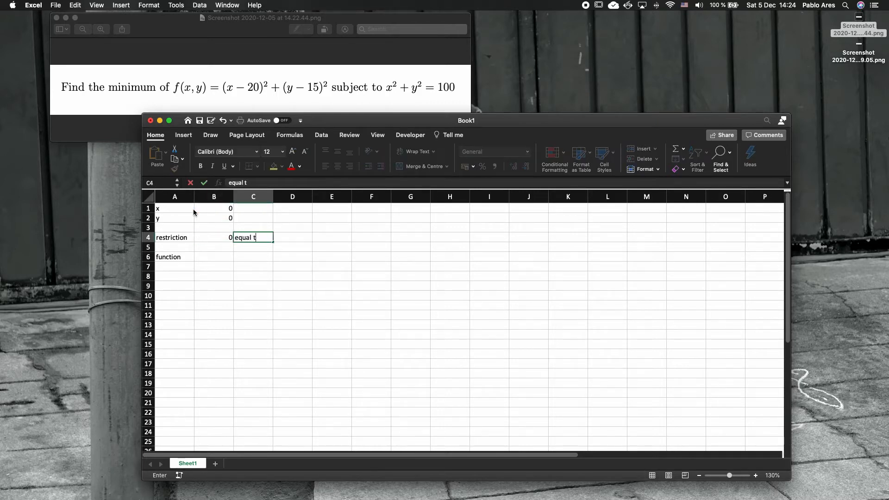
pyautogui.press('Right')
pyautogui.write('100')
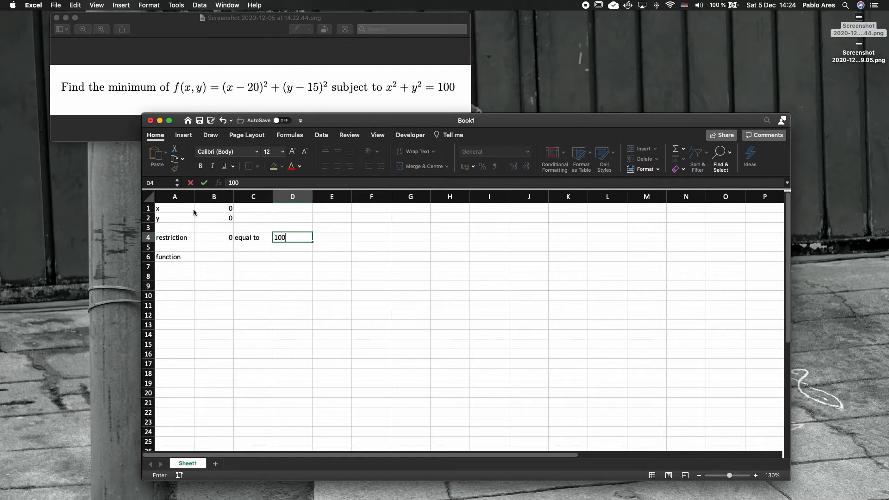
pyautogui.press('Return')
# Enter the function formula =(B1-20)^2+(B2-15)^2 in cell B6.
pyautogui.press('Left')
pyautogui.press('Down')
pyautogui.press('Left')
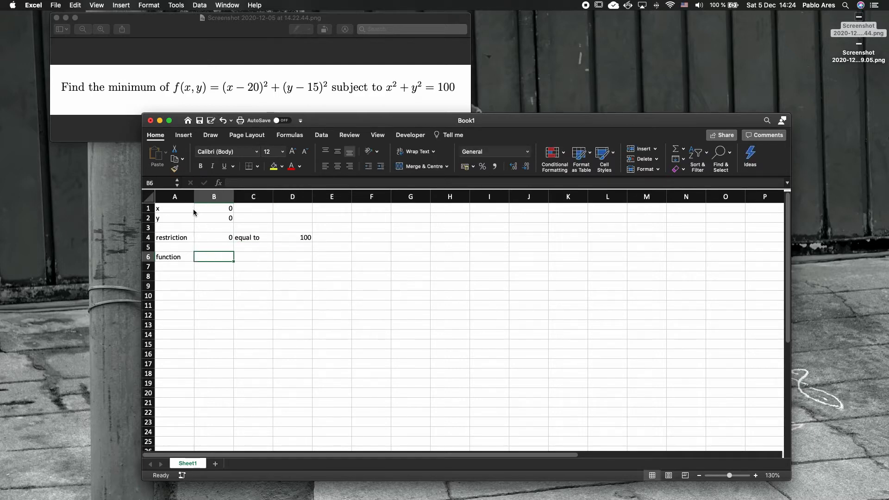
pyautogui.write('=')
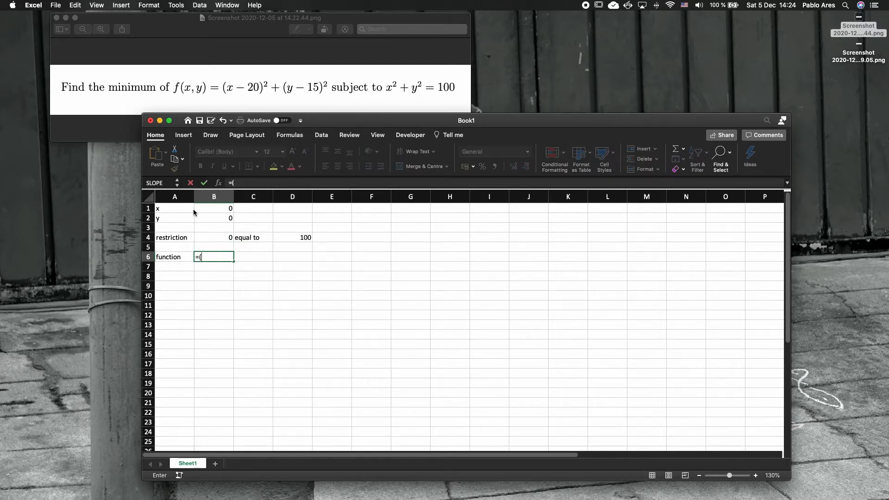
pyautogui.write('(')
pyautogui.press('Up')
pyautogui.press('Up')
pyautogui.press('Up')
pyautogui.press('Up')
pyautogui.press('Up')
pyautogui.write('-2')
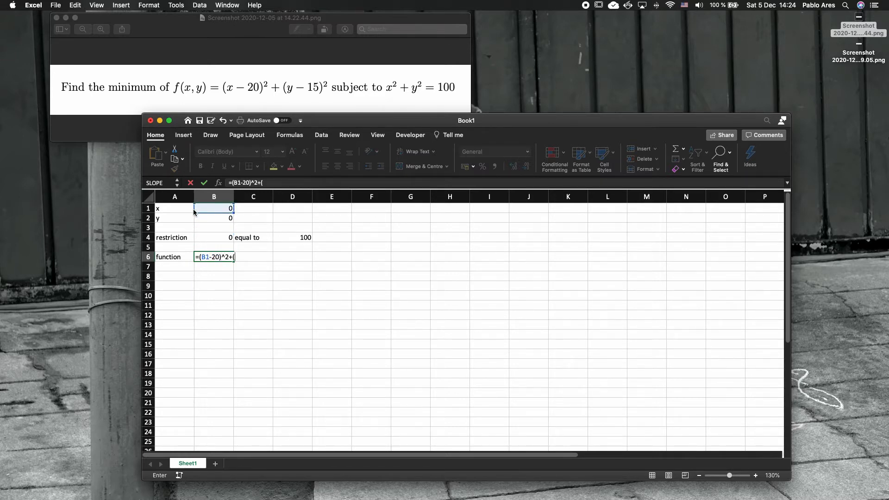
pyautogui.press('Up')
pyautogui.press('Up')
pyautogui.press('Up')
pyautogui.press('Up')
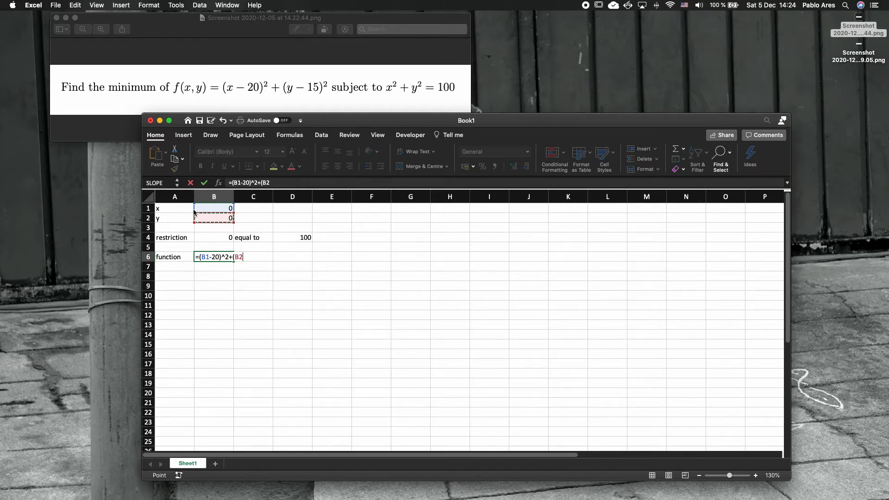
pyautogui.write('-15)^2')
pyautogui.press('Return')
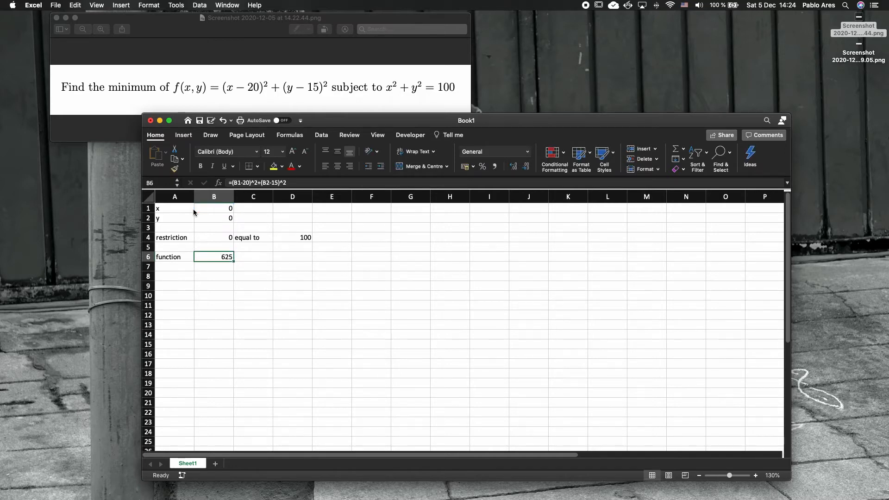
# Open Solver and set its objective to the function cell B6.
pyautogui.moveTo(333, 126); pyautogui.dragTo(330, 95)
pyautogui.click(320, 106)
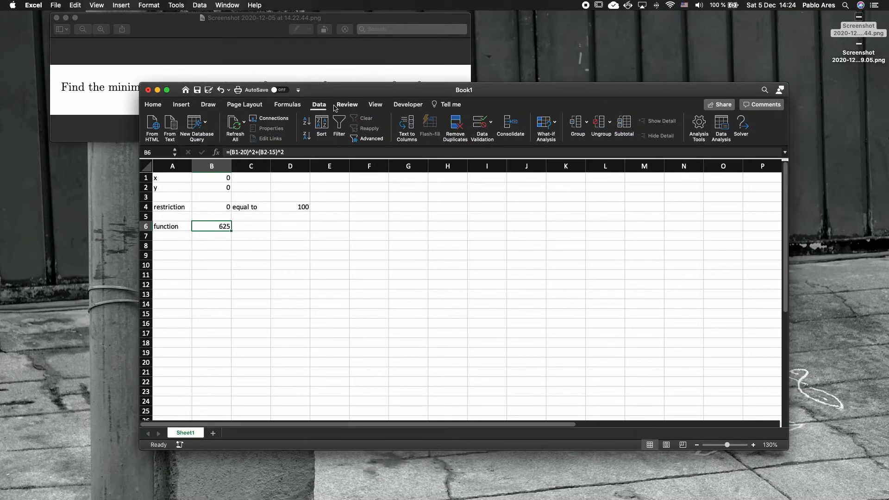
pyautogui.click(742, 125)
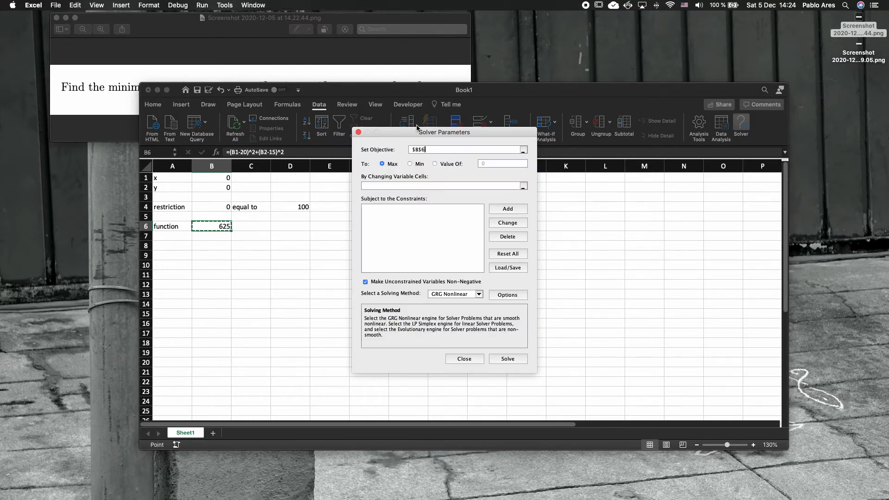
pyautogui.press('BackSpace')
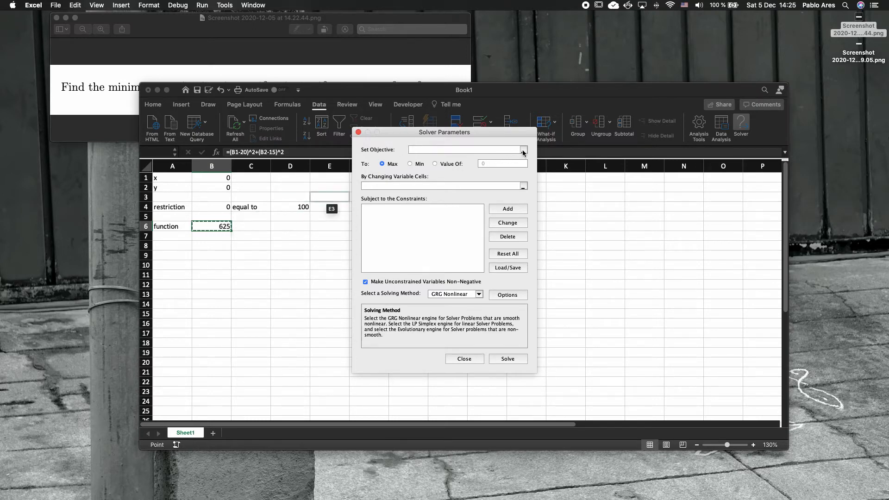
pyautogui.click(524, 153)
pyautogui.click(223, 225)
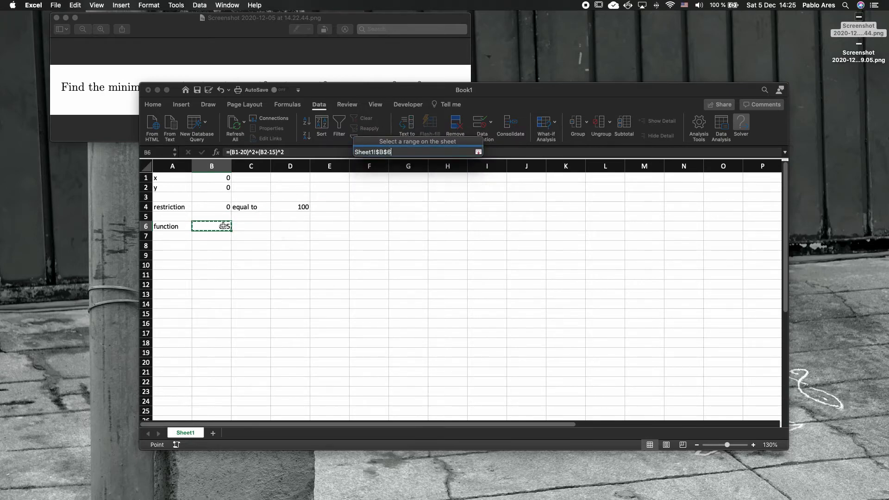
pyautogui.click(478, 152)
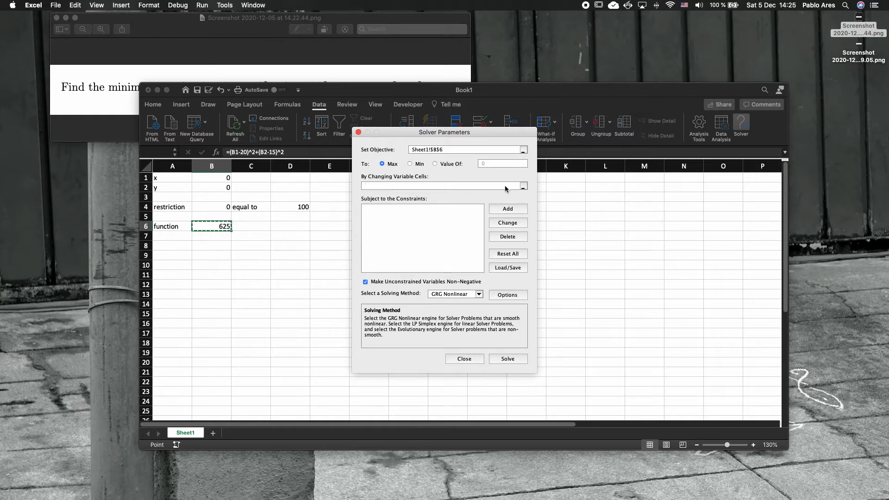
# Set Solver's changing variable cells to B1:B2 and its optimization goal to Min.
pyautogui.click(523, 187)
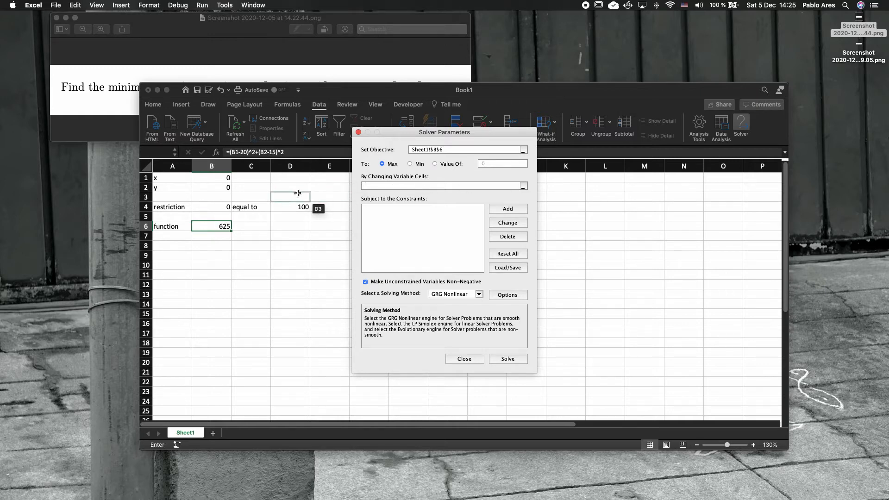
pyautogui.click(523, 187)
pyautogui.click(207, 181)
pyautogui.keyDown('shift'); pyautogui.click(208, 187); pyautogui.keyUp('shift')
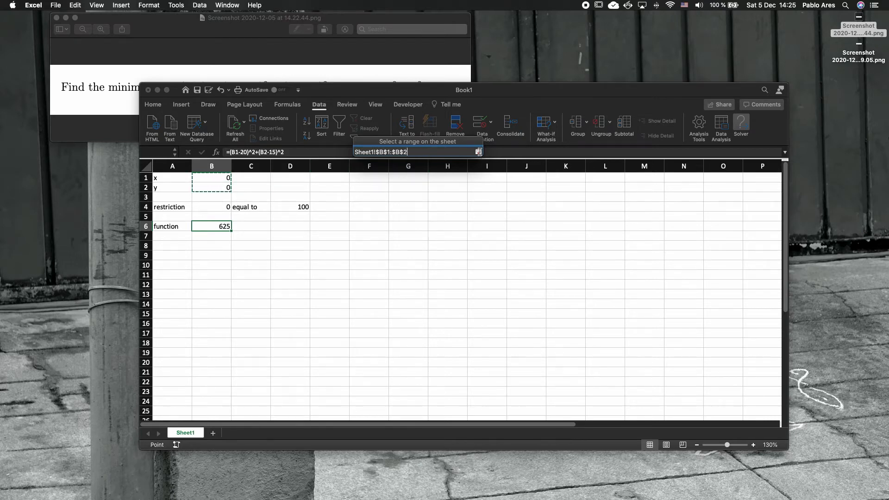
pyautogui.click(478, 151)
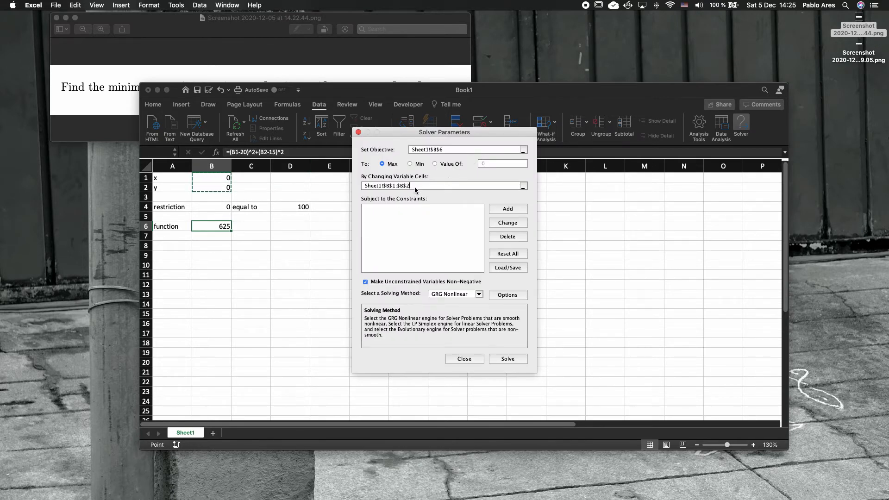
pyautogui.click(410, 164)
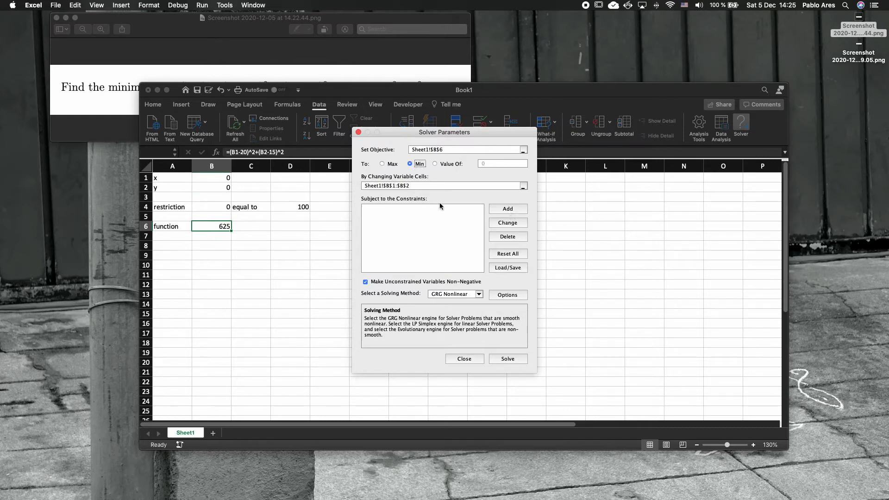
# Add the Solver constraint that cell B4 equals cell D4 and return to the Solver parameters.
pyautogui.click(513, 208)
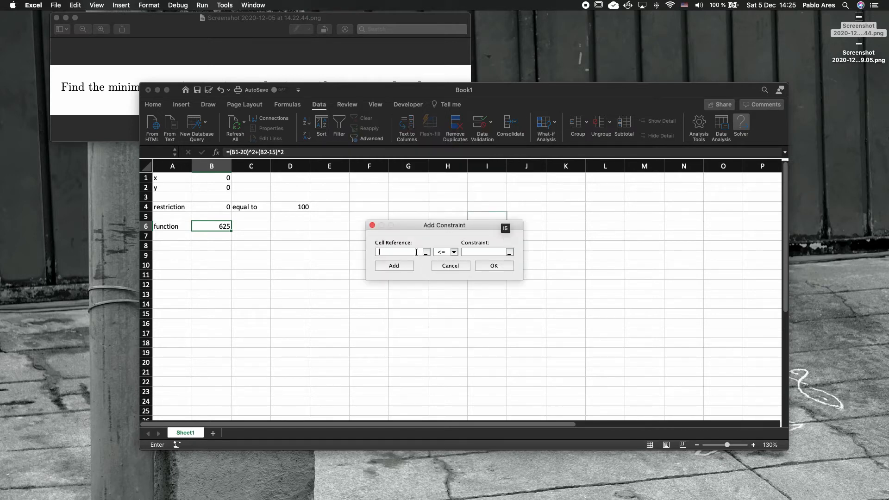
pyautogui.click(426, 252)
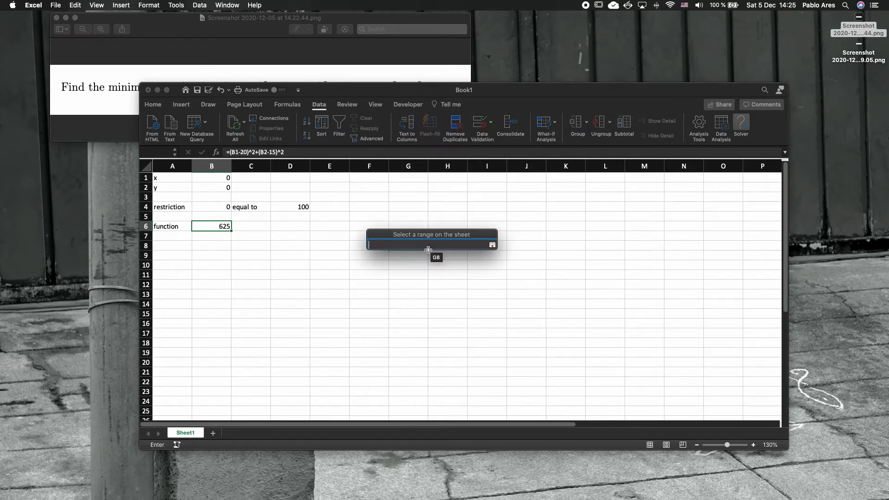
pyautogui.click(207, 207)
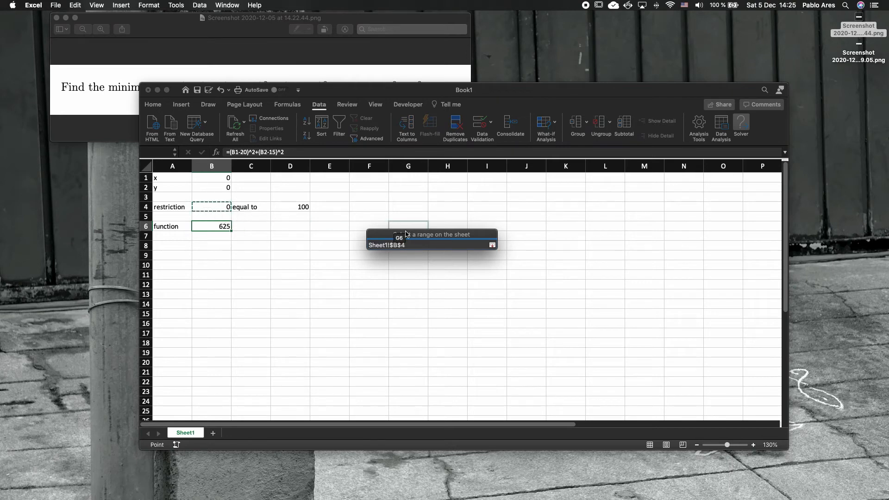
pyautogui.press('Return')
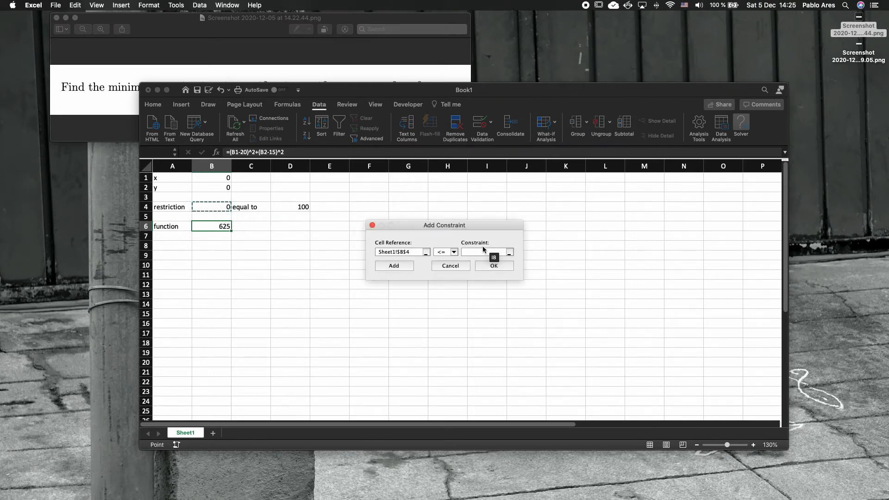
pyautogui.click(454, 253)
pyautogui.click(447, 267)
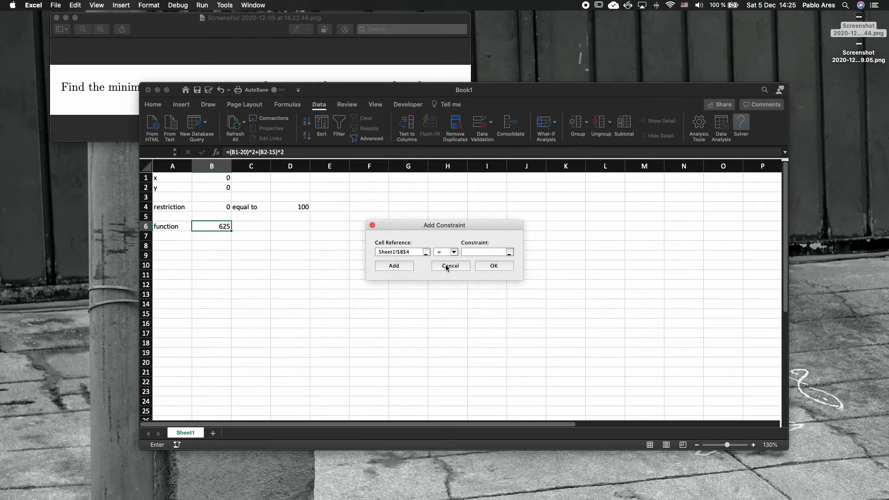
pyautogui.click(510, 253)
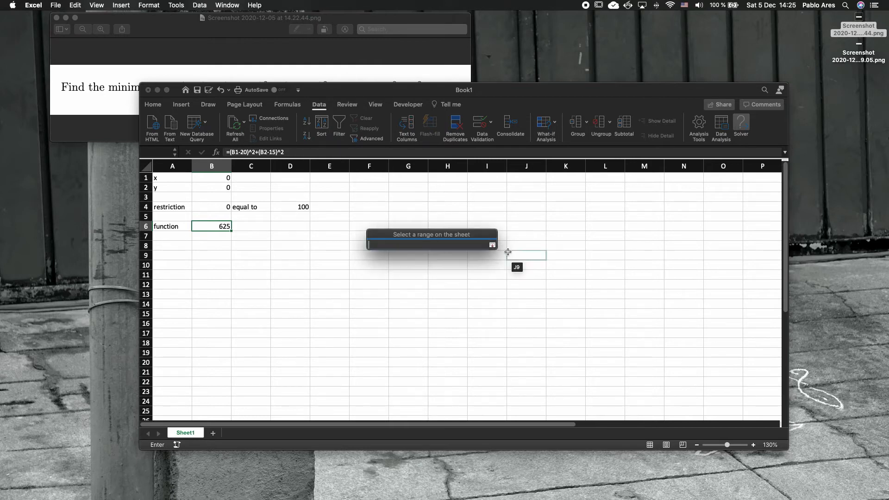
pyautogui.click(304, 207)
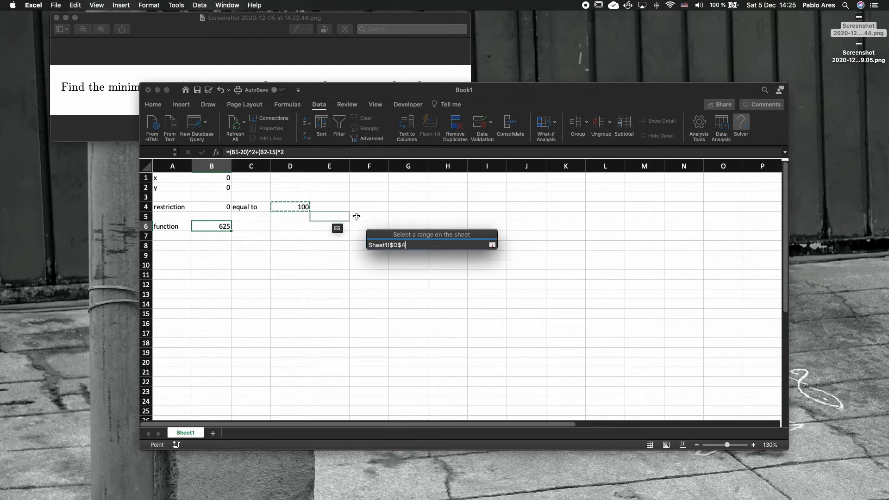
pyautogui.click(492, 245)
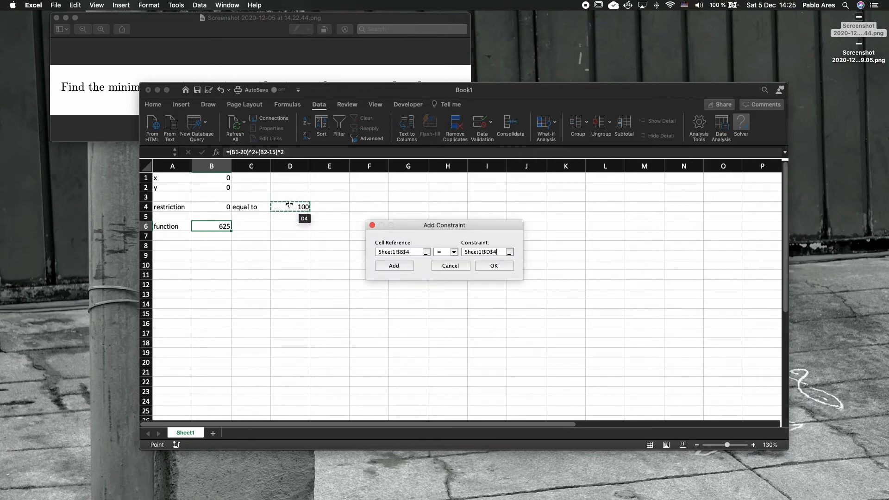
pyautogui.click(394, 265)
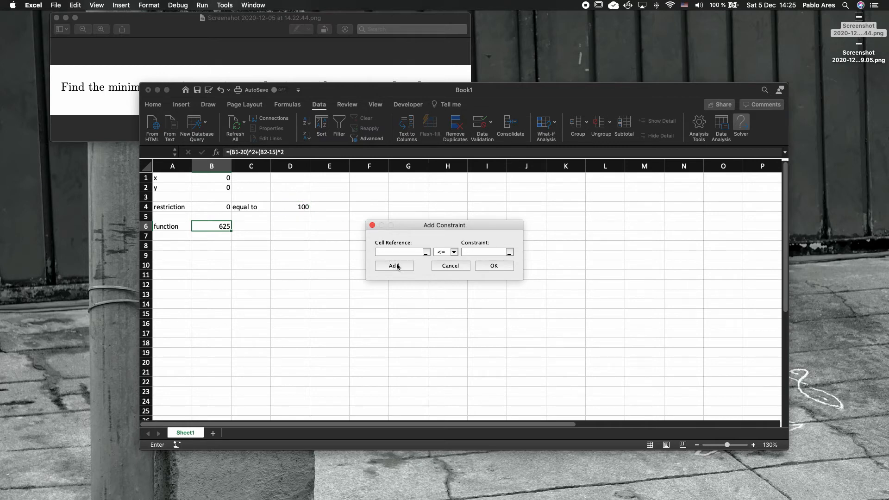
pyautogui.click(491, 267)
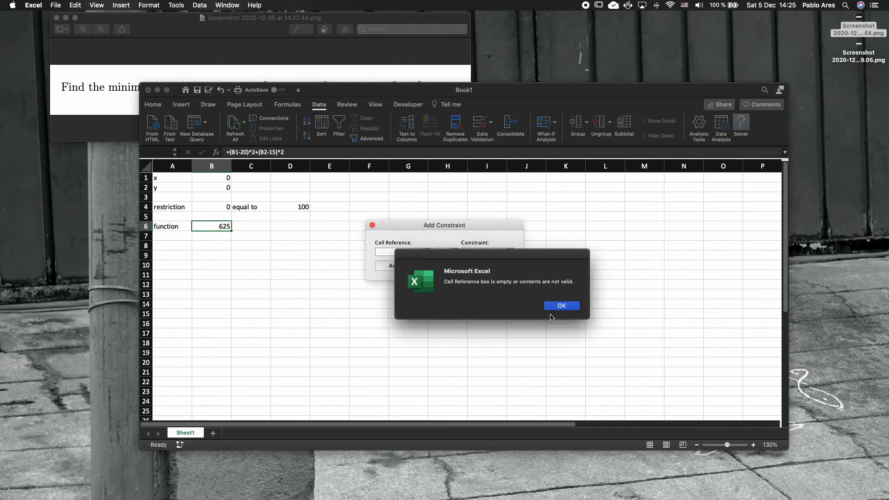
pyautogui.click(561, 305)
pyautogui.click(450, 265)
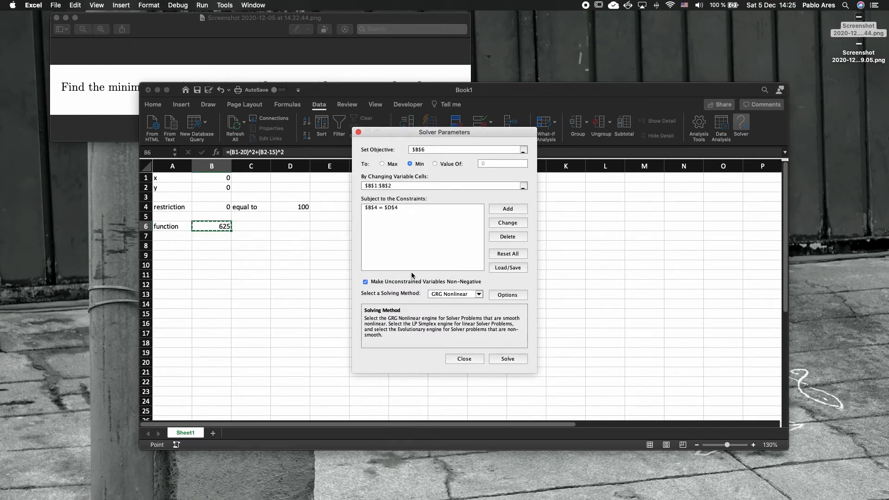
# Allow negative values for the unconstrained variables and run Solver with the GRG Nonlinear method.
pyautogui.click(365, 281)
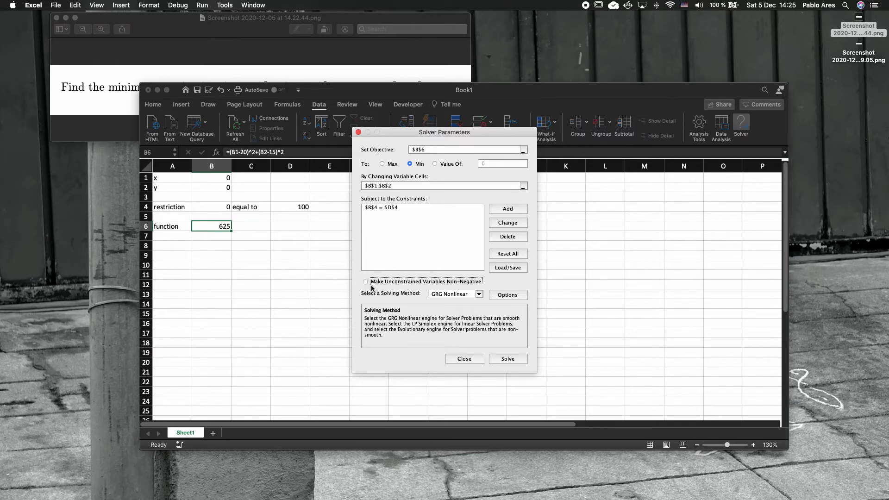
pyautogui.click(508, 359)
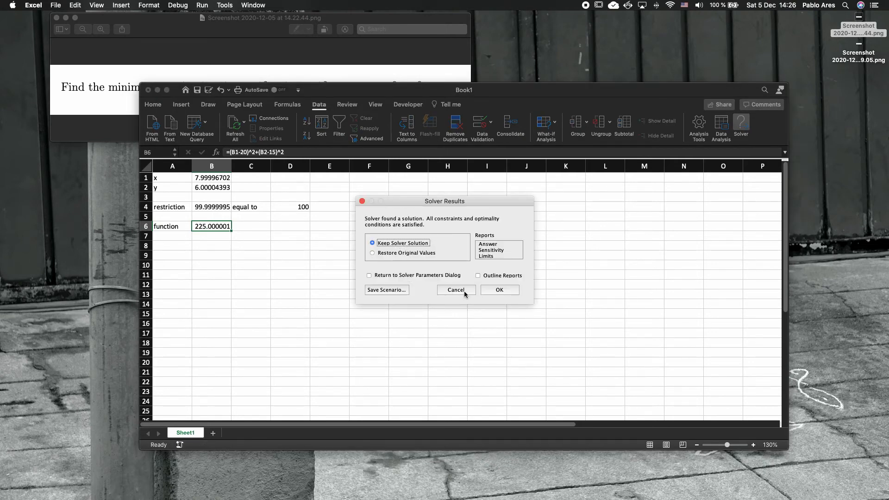
# Keep the Solver solution in the worksheet.
pyautogui.click(498, 290)
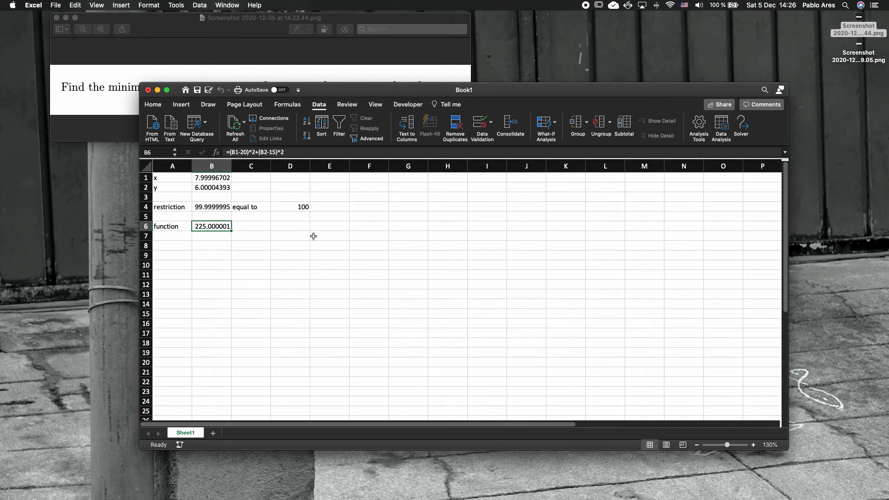
# Switch to GeoGebra and show the constraint circle x² + y² = 100 and the function's level curve eq2 in the graph.
pyautogui.moveTo(601, 496)
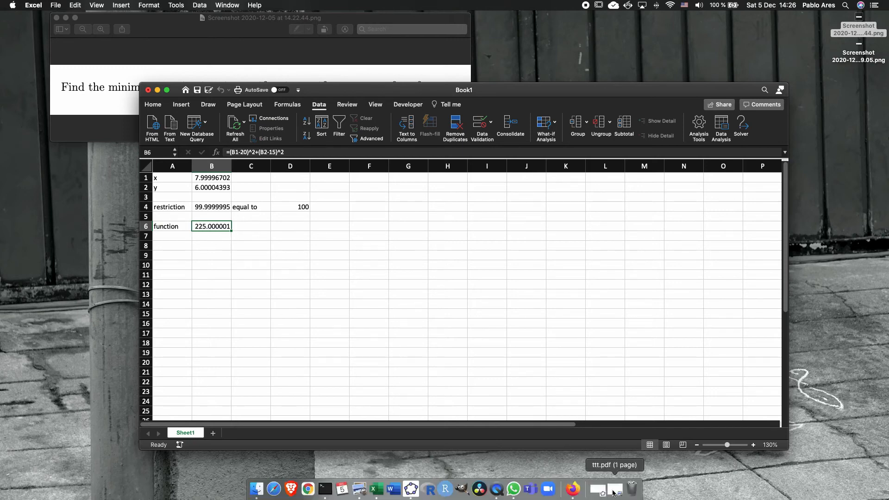
pyautogui.click(410, 489)
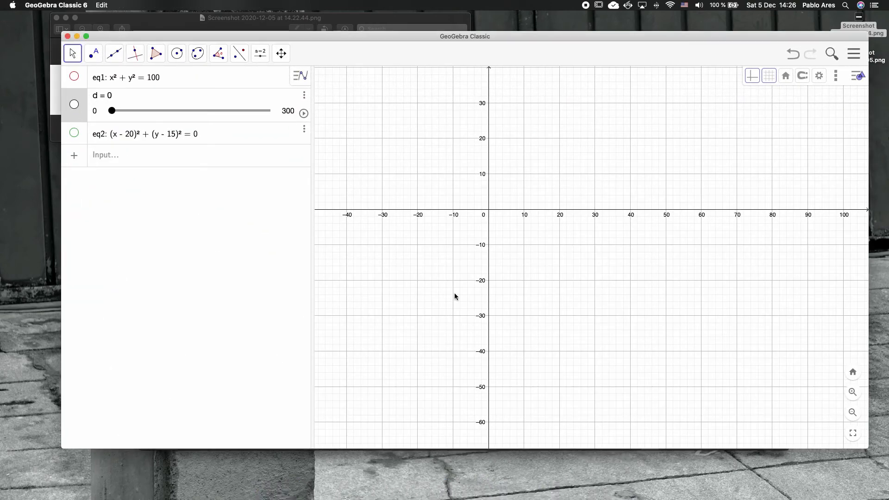
pyautogui.click(73, 77)
pyautogui.click(75, 135)
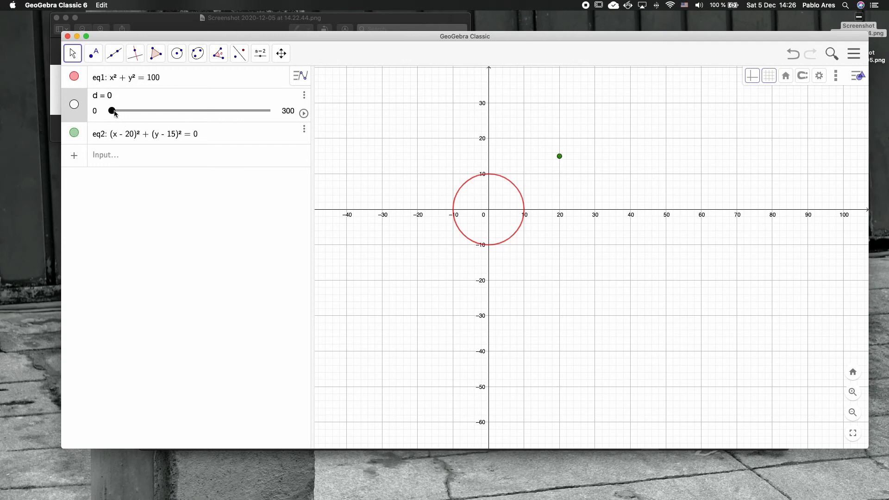
# Raise the slider d to 225.5 so that the eq2 circle grows until it touches the constraint circle.
pyautogui.moveTo(112, 110); pyautogui.dragTo(221, 113)
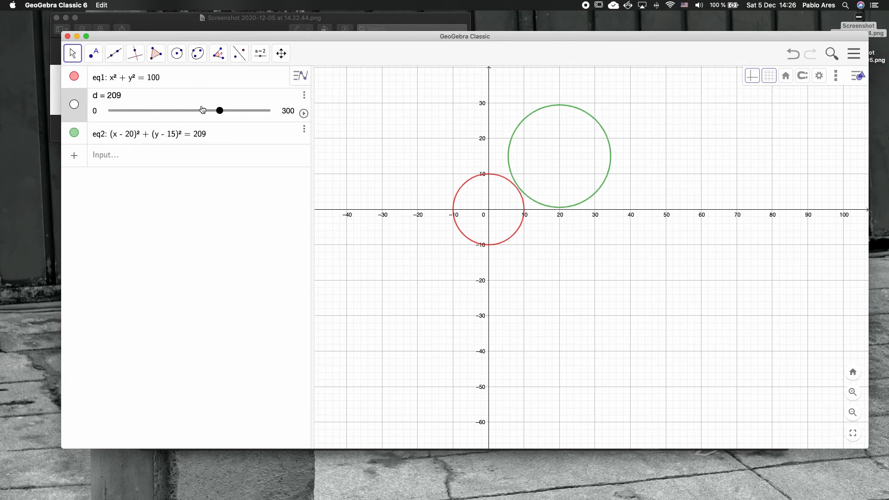
pyautogui.moveTo(219, 113); pyautogui.dragTo(229, 111)
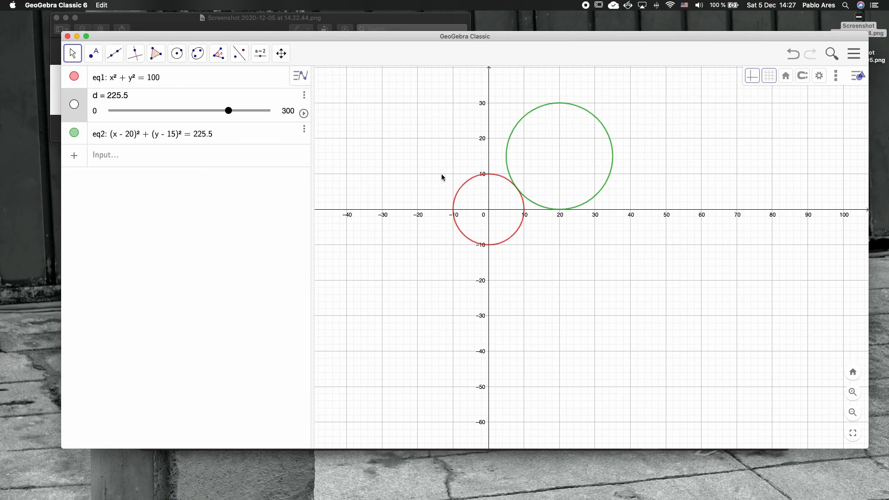
# Examine up close the point where the two circles touch, and minimize GeoGebra to return to the Excel workbook.
pyautogui.scroll(10, 516, 195)
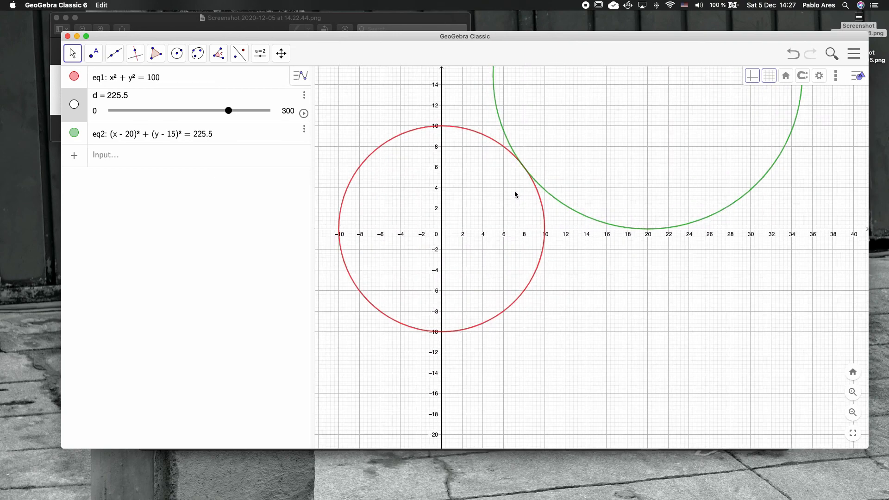
pyautogui.scroll(5, 519, 167)
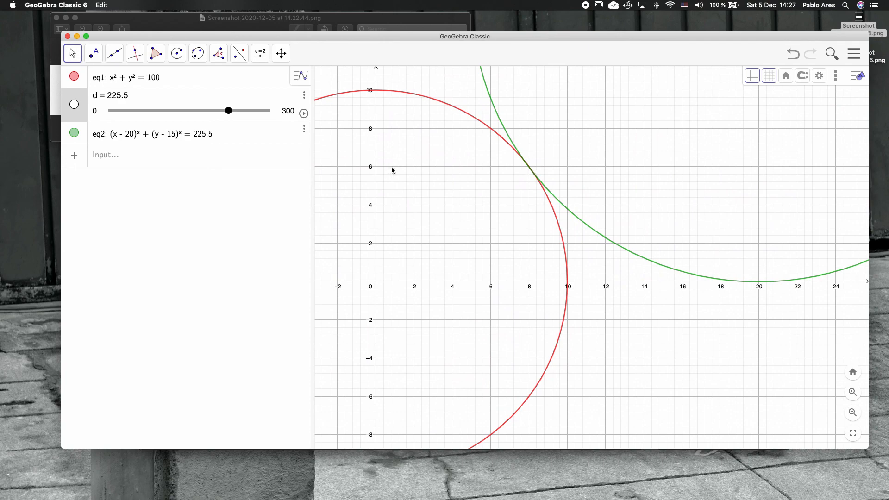
pyautogui.scroll(-3, 464, 234)
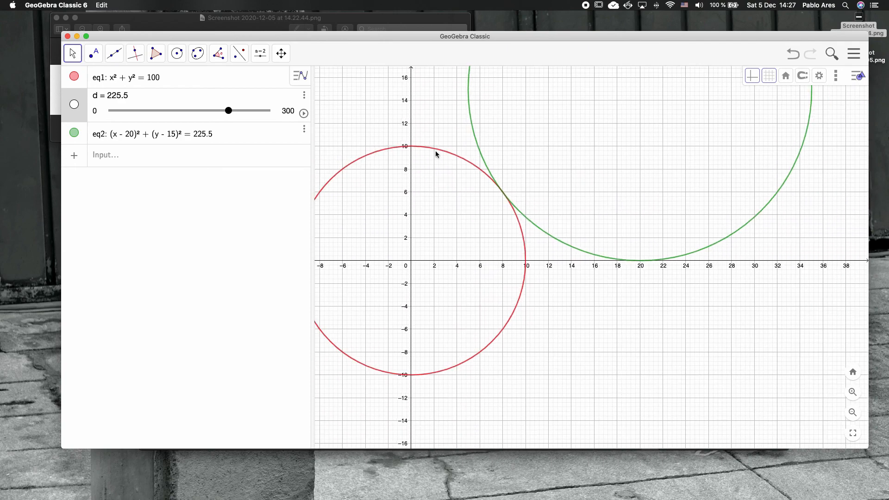
pyautogui.scroll(-2, 470, 184)
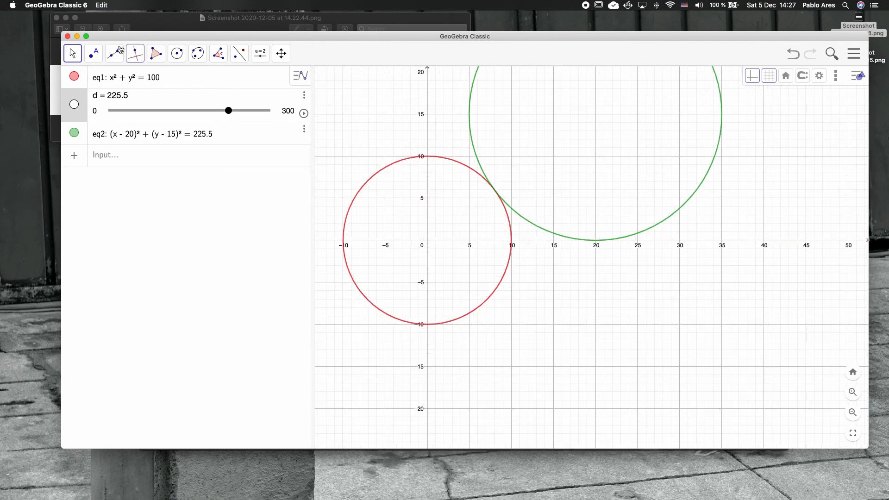
pyautogui.click(77, 36)
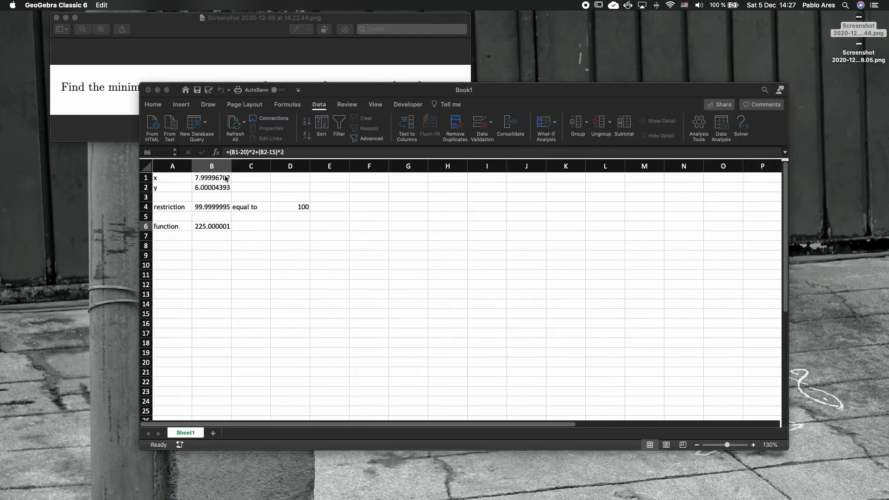